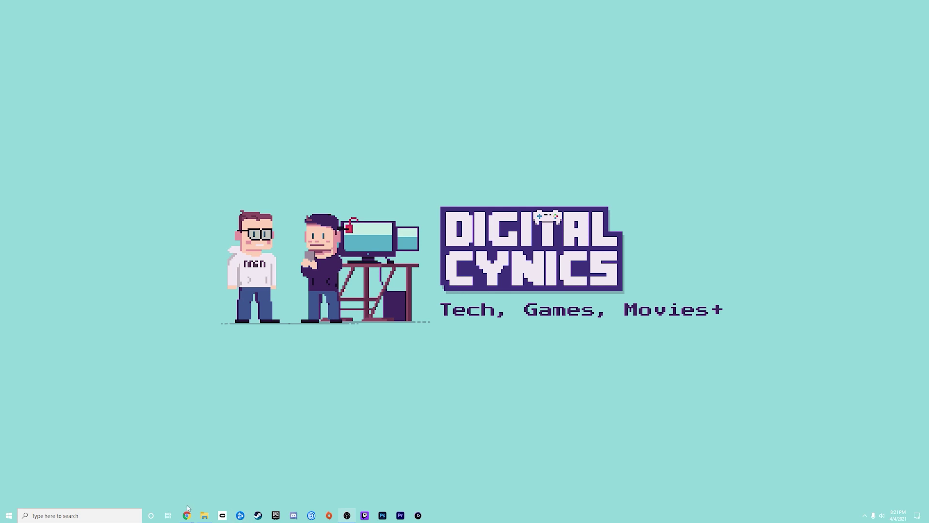
Bring the Chrome window with the Oculus developer site forward and select its address bar.
mouse_move(187, 515)
left_click(167, 488)
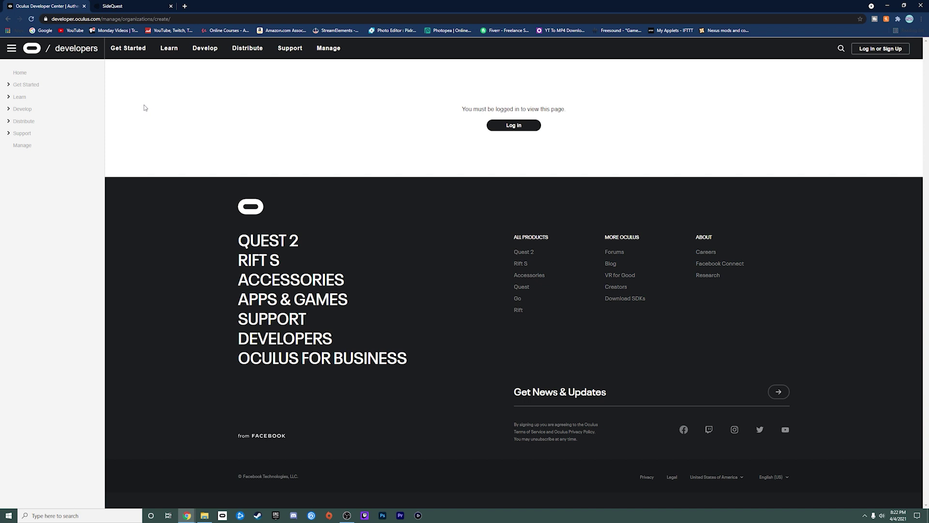
key("ctrl+l")
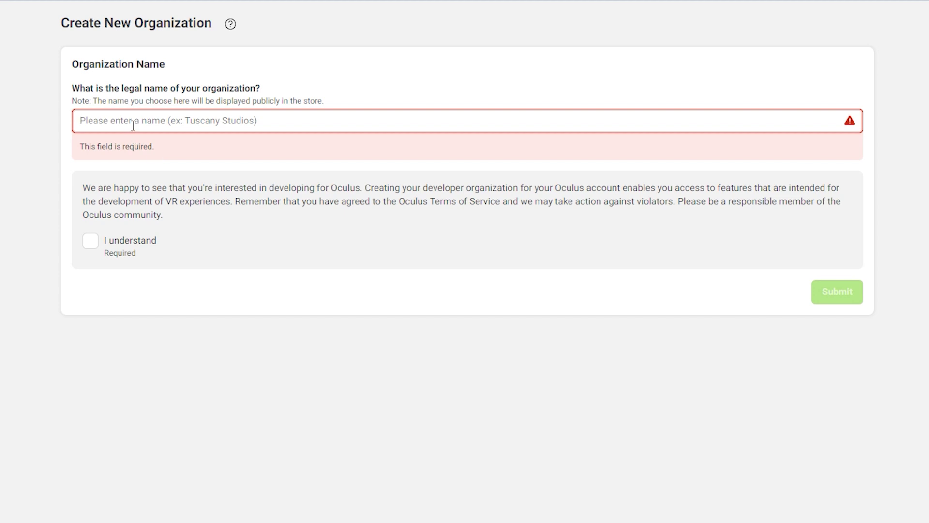
Submit a new organization named 'im not a developer yo' with the developer terms acknowledged.
type("im not a")
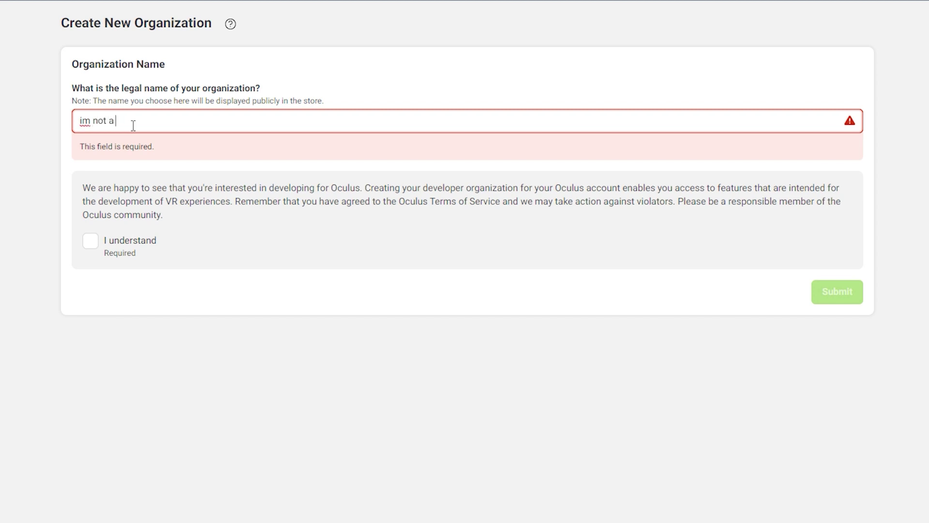
type(" developer yop")
key("BackSpace")
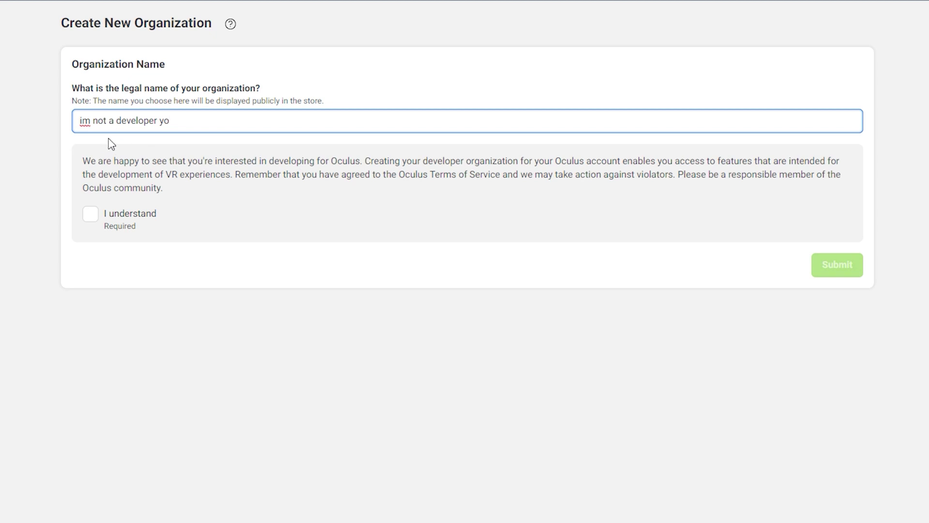
left_click(99, 220)
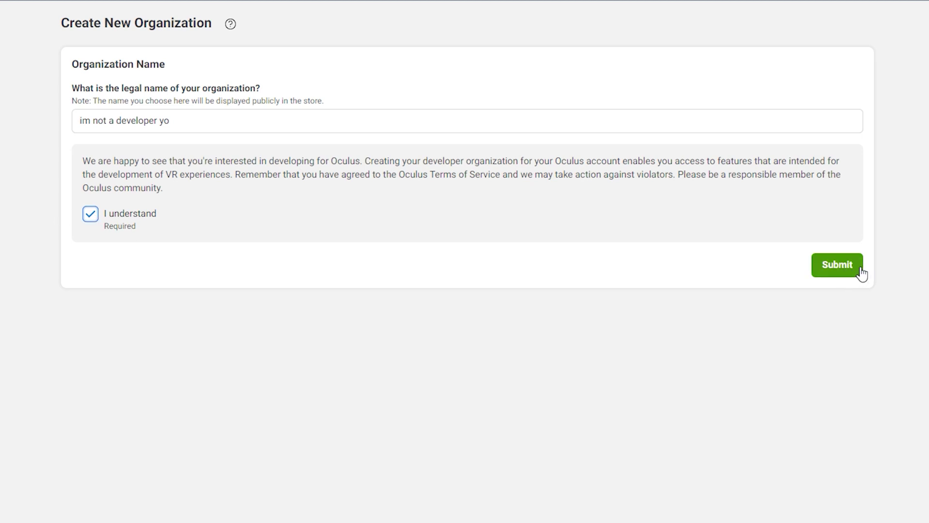
left_click(845, 267)
Agree to and submit the developer non-disclosure agreement.
scroll(374, 326, "down", 20)
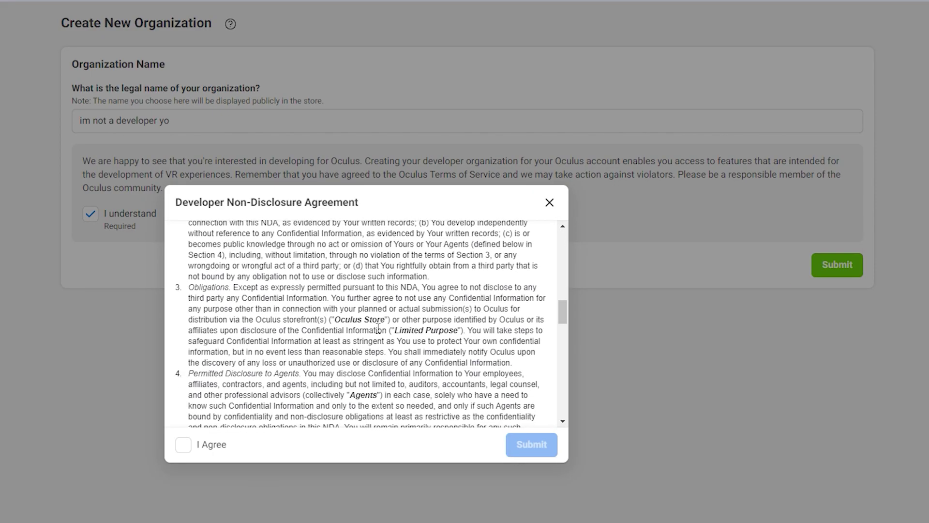
left_click(184, 444)
left_click(544, 446)
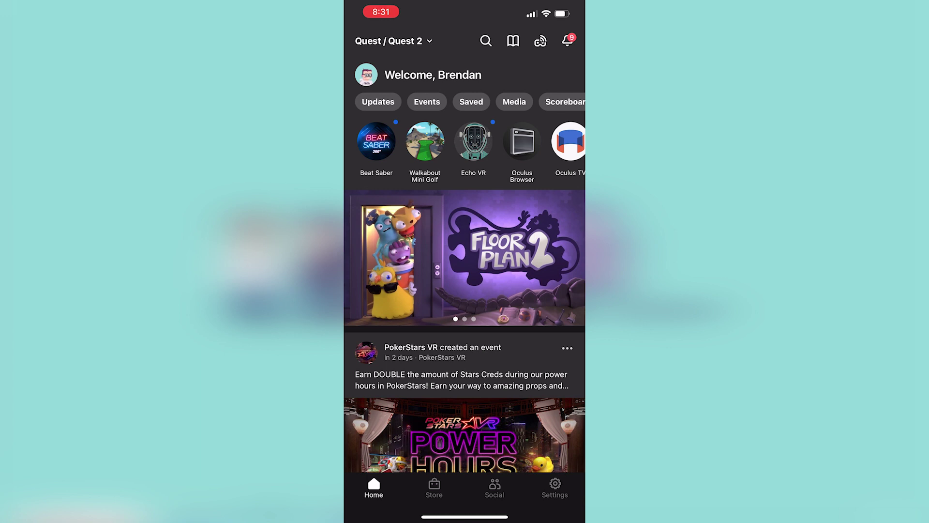
Switch on Developer Mode under Settings > More Settings > Developer Mode for the Quest 2.
left_click(554, 488)
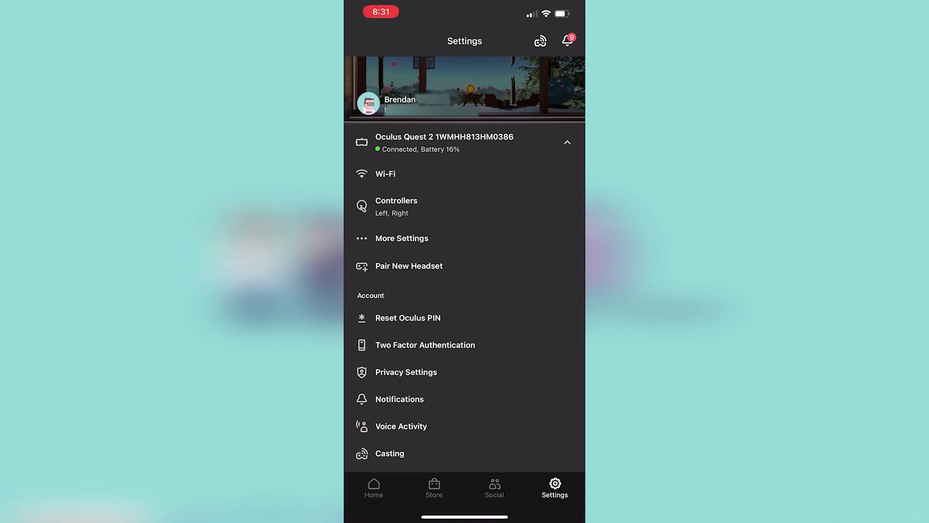
left_click(402, 238)
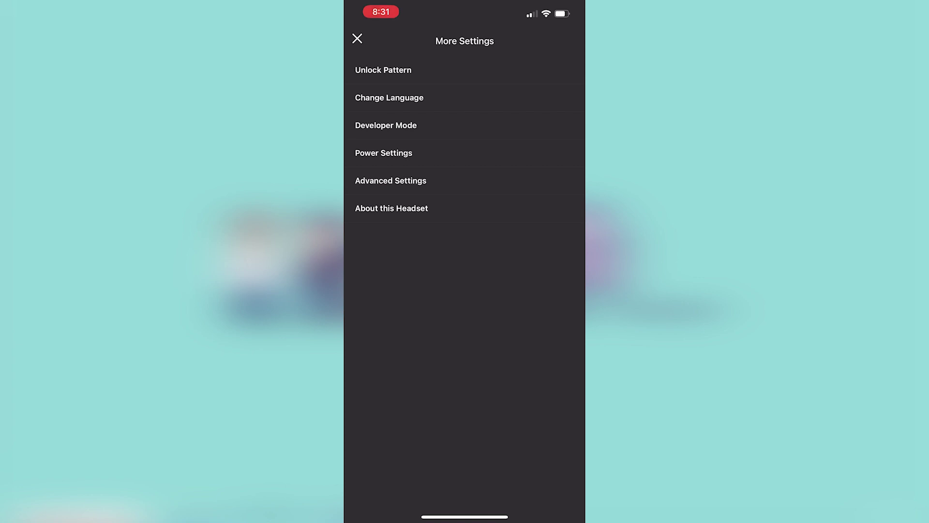
left_click(386, 125)
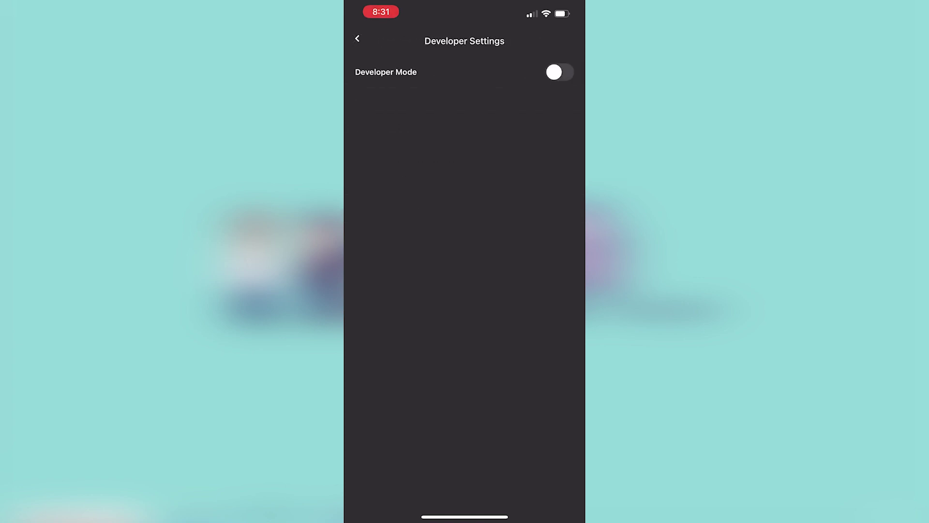
left_click(560, 71)
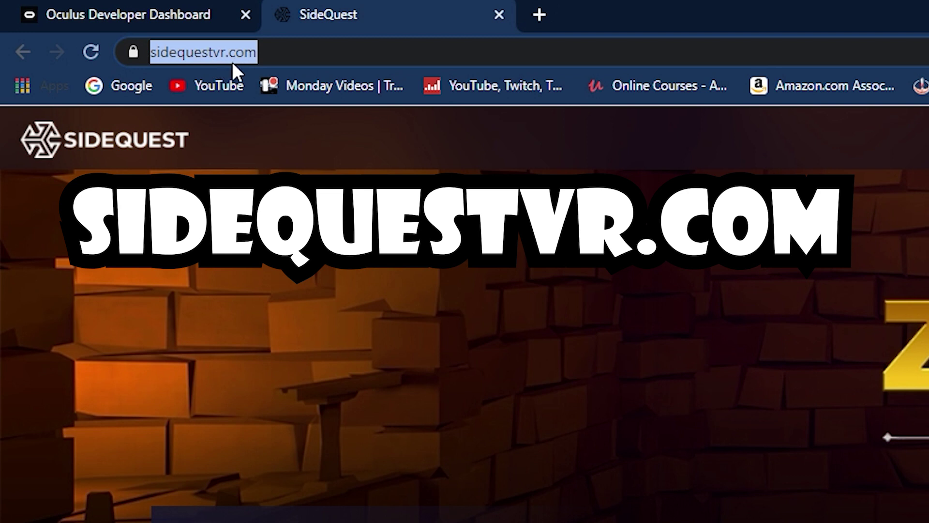
Download SideQuest for Windows 10 x64 from sidequestvr.com and install it for the current user only.
left_click(294, 60)
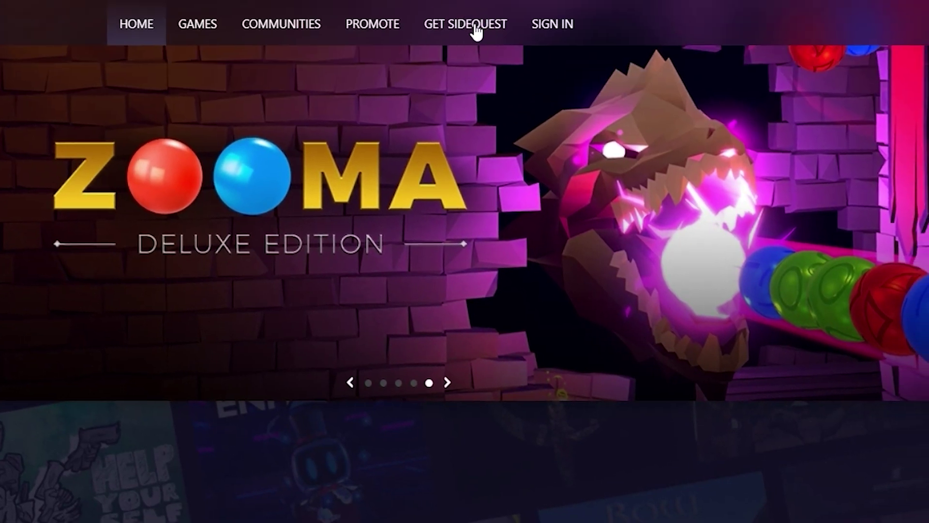
left_click(478, 30)
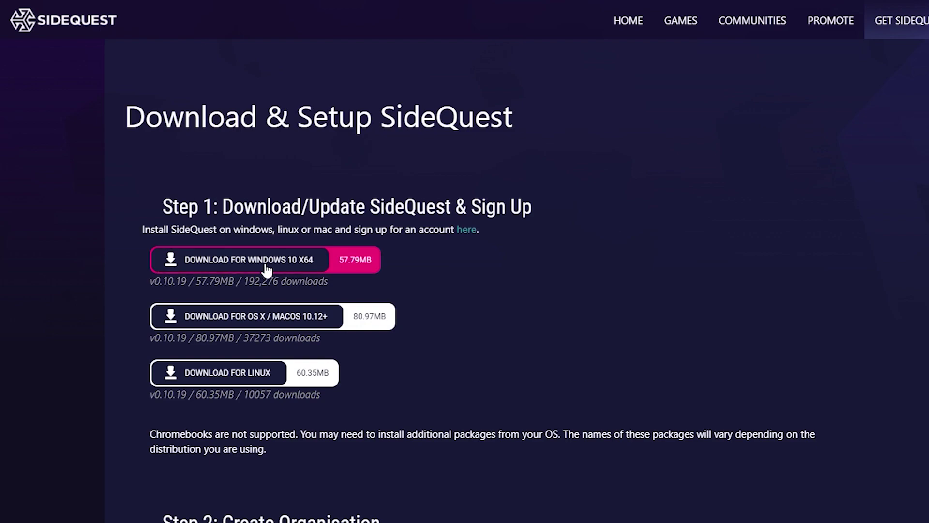
left_click(291, 259)
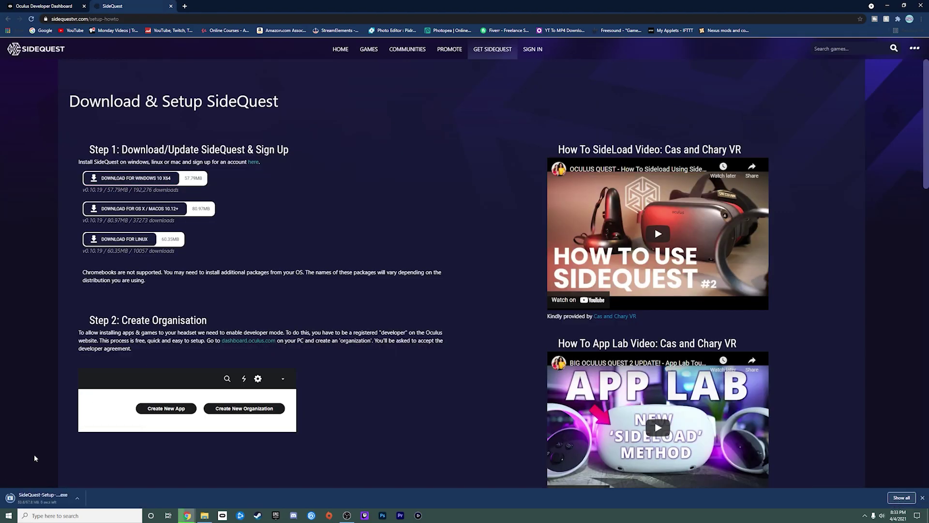
left_click(46, 499)
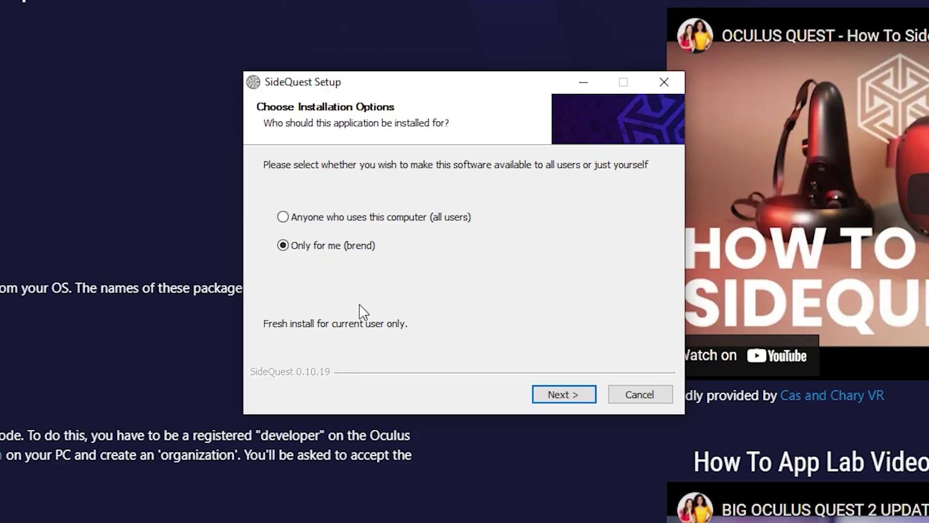
left_click(564, 395)
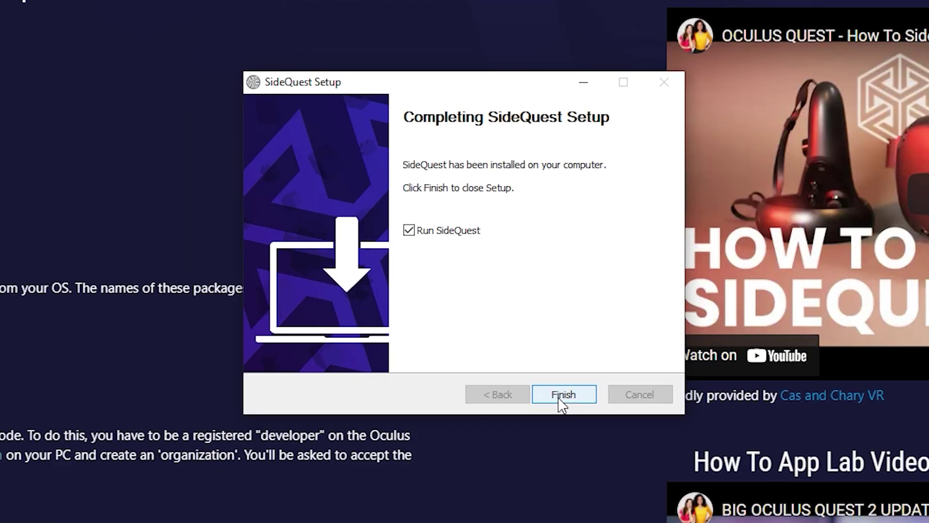
left_click(562, 405)
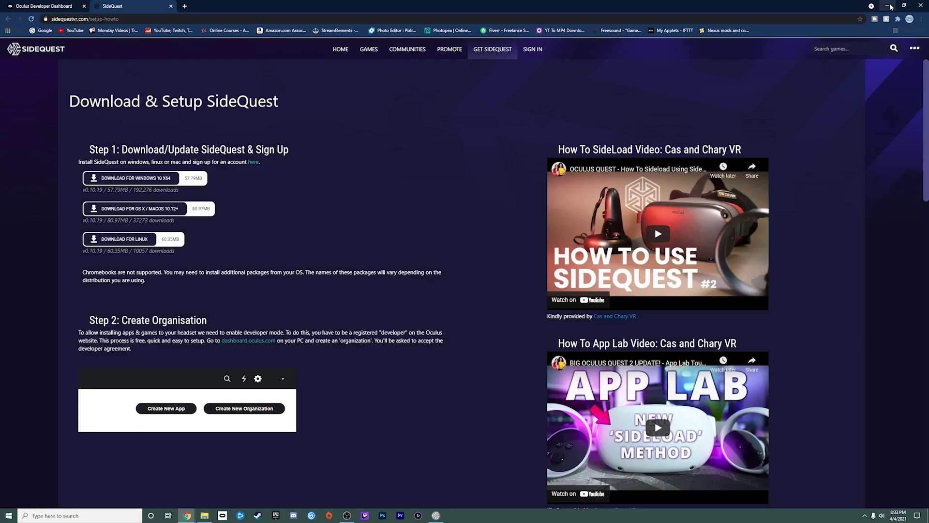
left_click(890, 6)
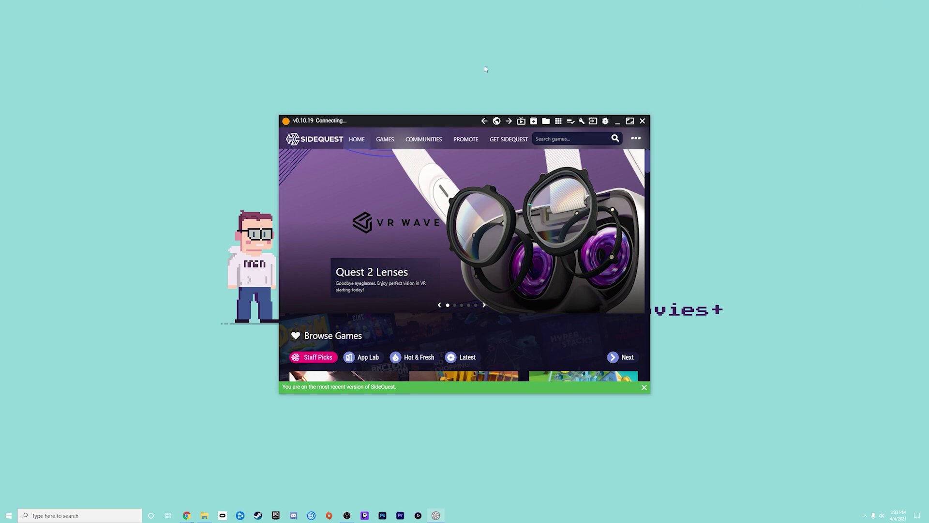
Move the SideQuest window and maximize it to fill the screen.
left_click_drag(433, 120, 426, 86)
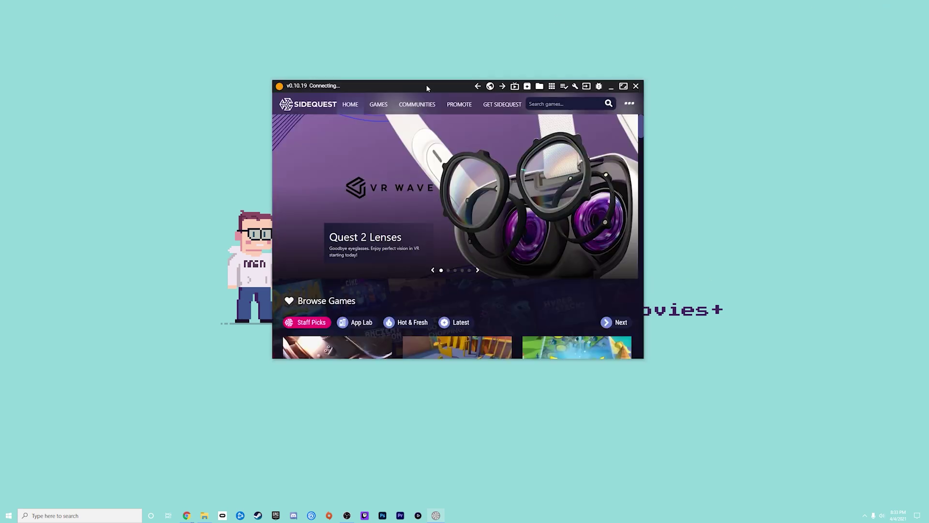
double_click(426, 85)
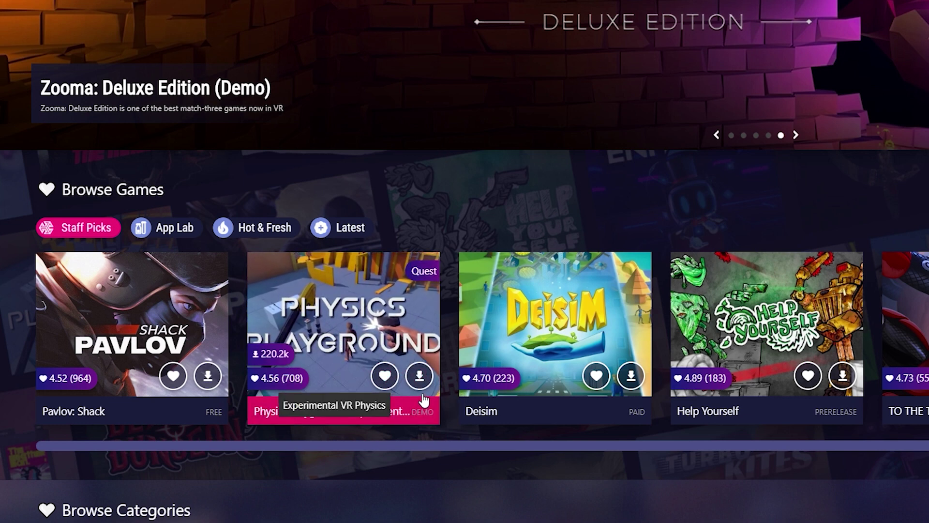
Install the Physics Playground APK to the headset and confirm it in the task list.
left_click(419, 375)
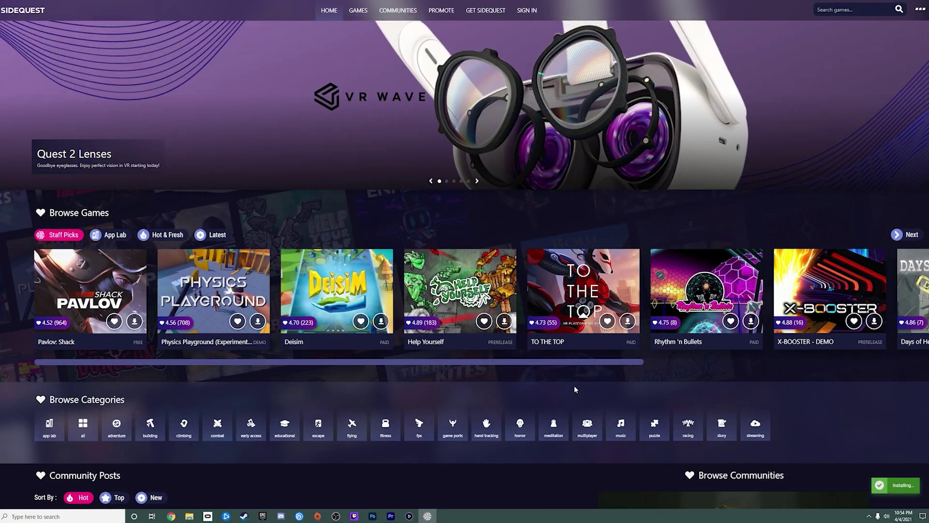
left_click(897, 487)
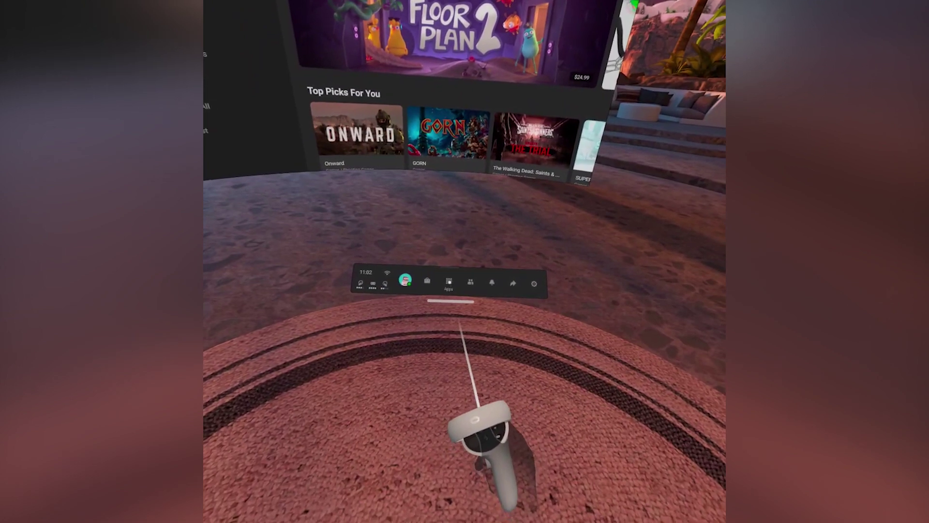
Filter the Apps library to Unknown Sources and start Physics Playground.
left_click(450, 280)
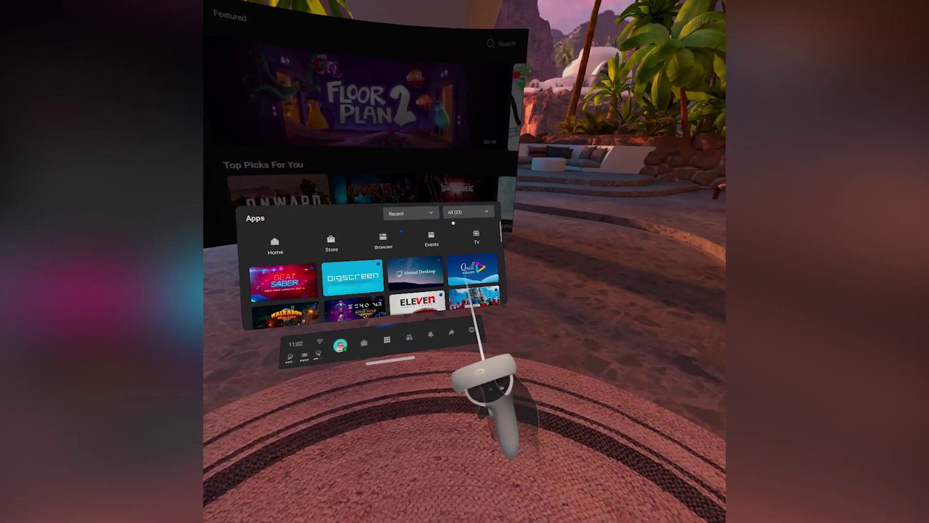
left_click(470, 216)
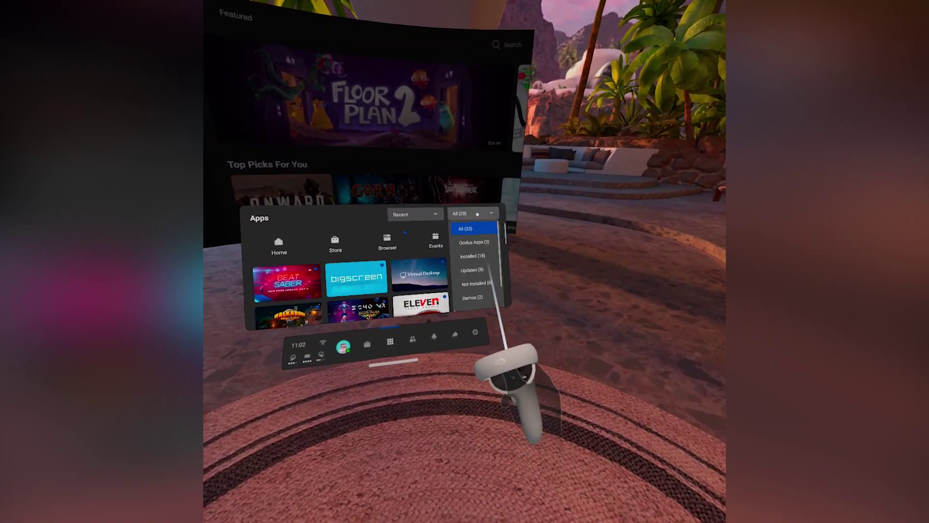
scroll(469, 276, "down", 2)
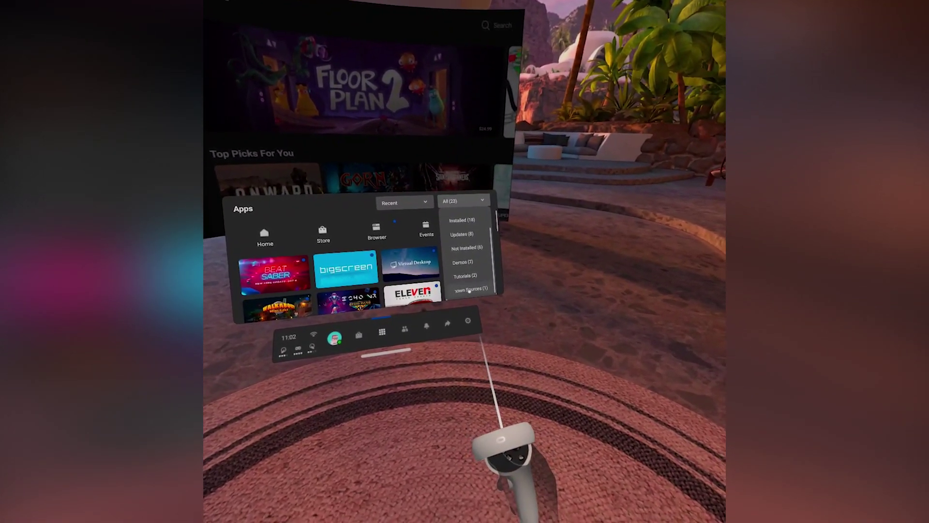
left_click(467, 290)
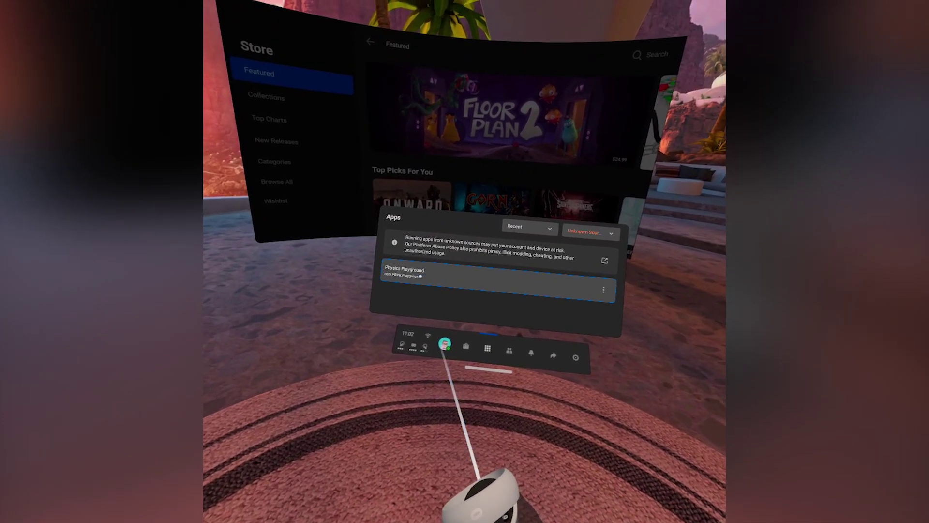
left_click(421, 276)
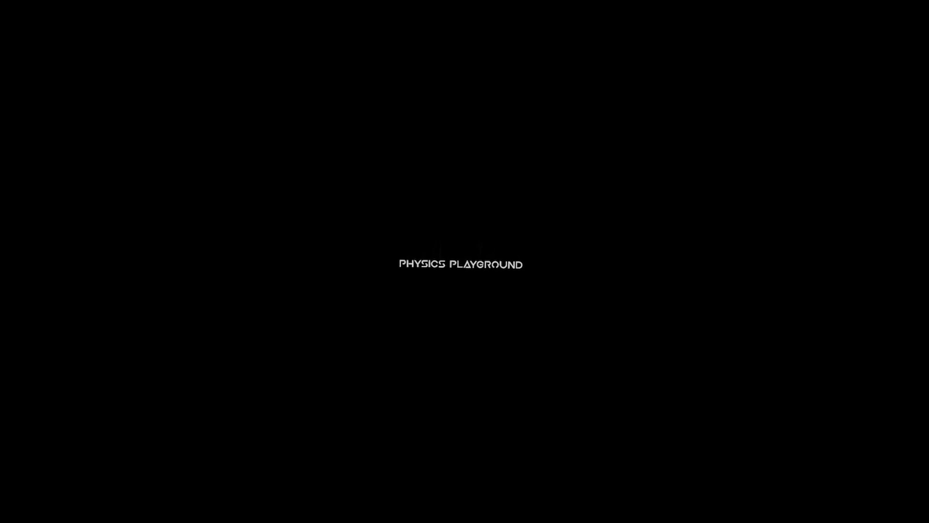